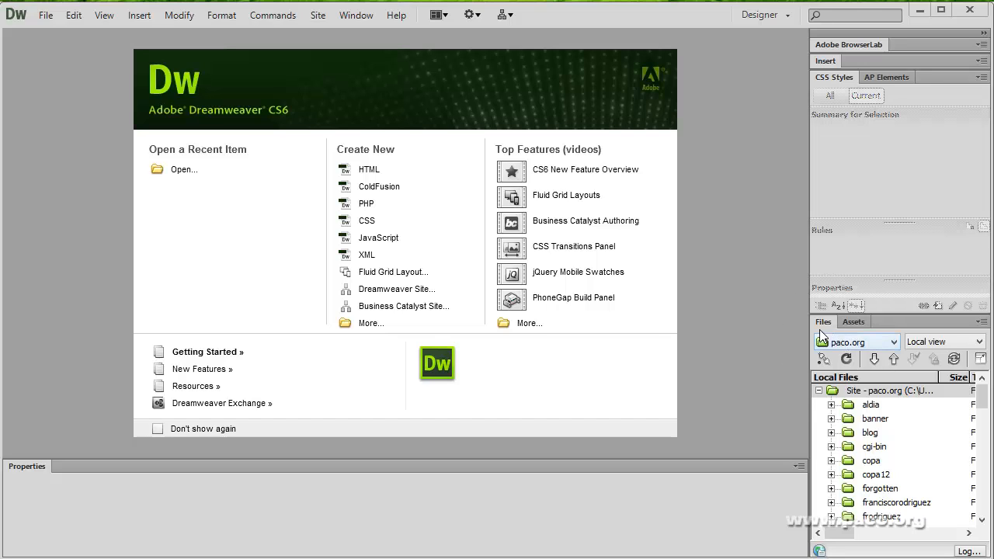
- Glance at the Window menu, then list the defined sites (freehostia, Hercules, paco.org) in the Files panel
{"action": "left_click", "coordinate": [354, 16]}
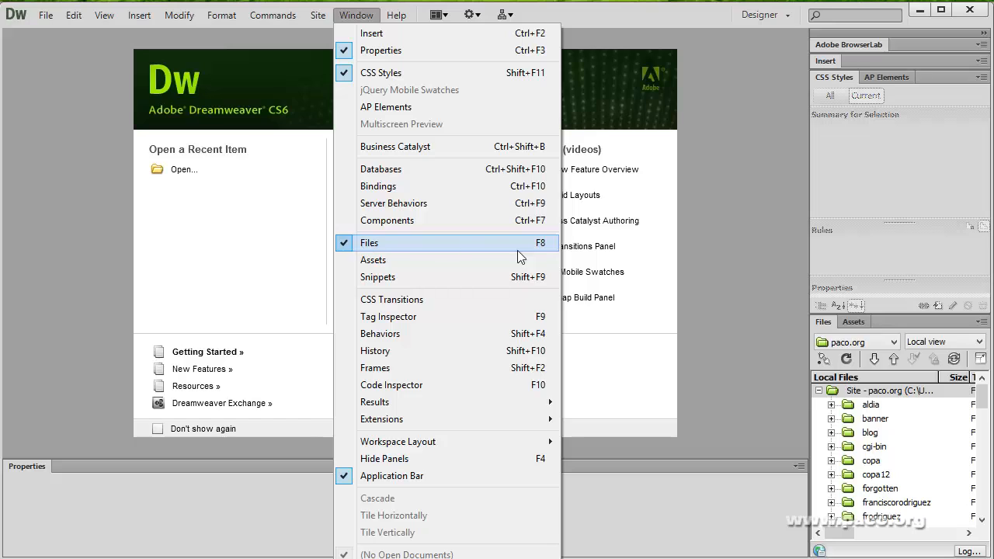
{"action": "left_click", "coordinate": [719, 234]}
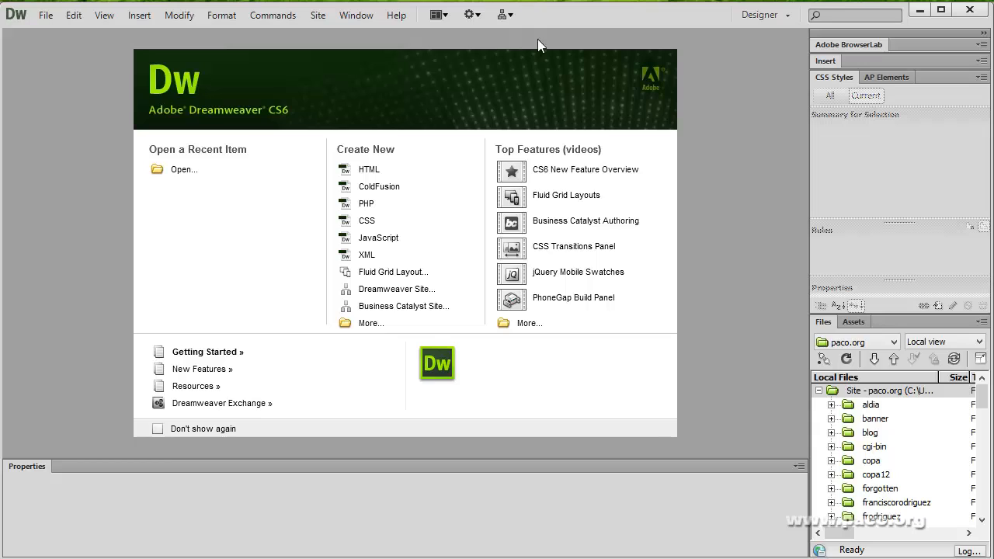
{"action": "left_click", "coordinate": [895, 342]}
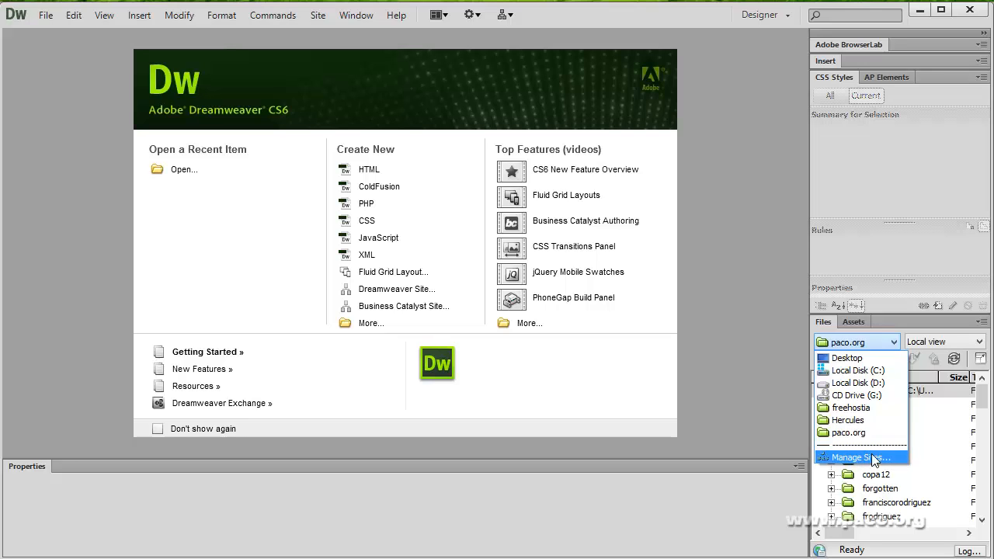
- Open Manage Sites from the Site menu and start defining a new site
{"action": "left_click", "coordinate": [499, 13]}
{"action": "left_click", "coordinate": [495, 12]}
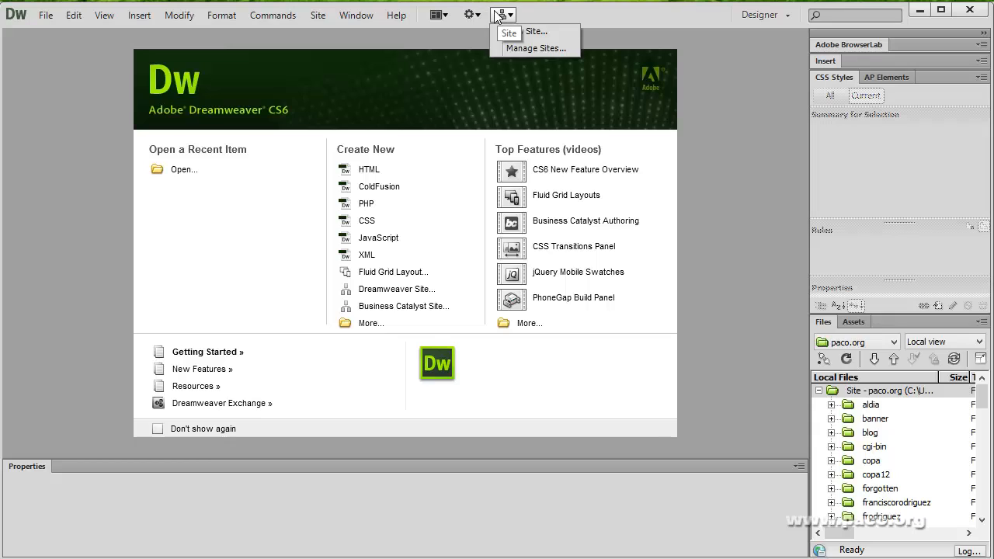
{"action": "left_click", "coordinate": [533, 48]}
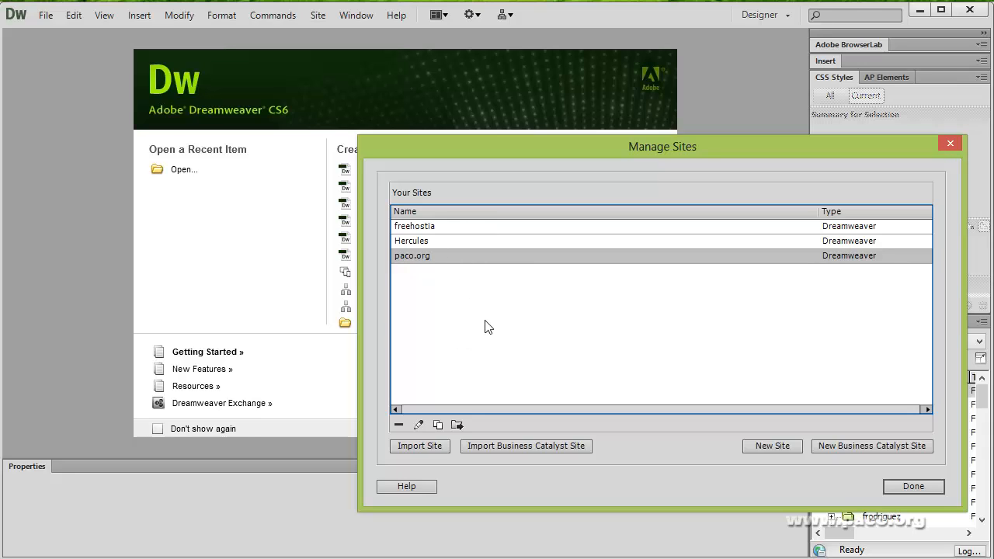
{"action": "left_click", "coordinate": [781, 446]}
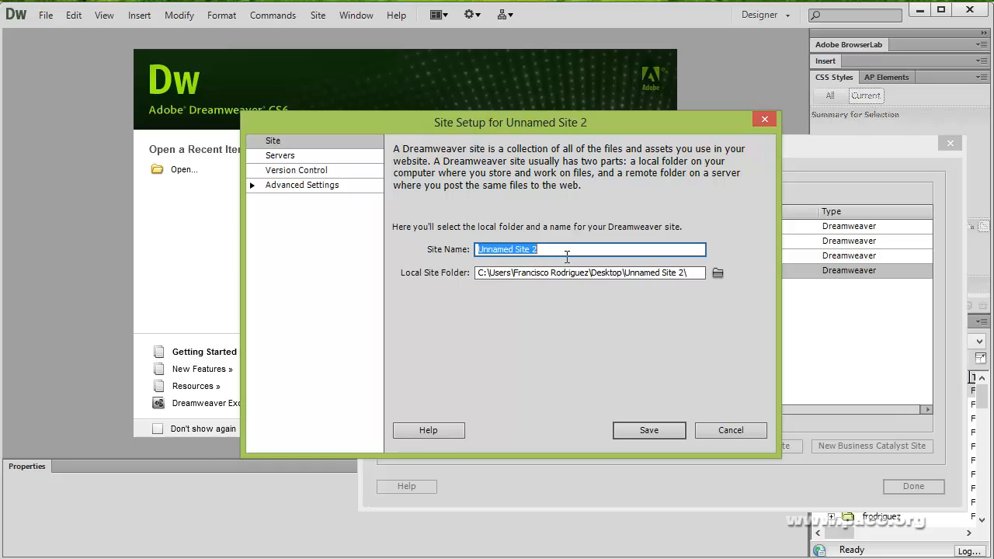
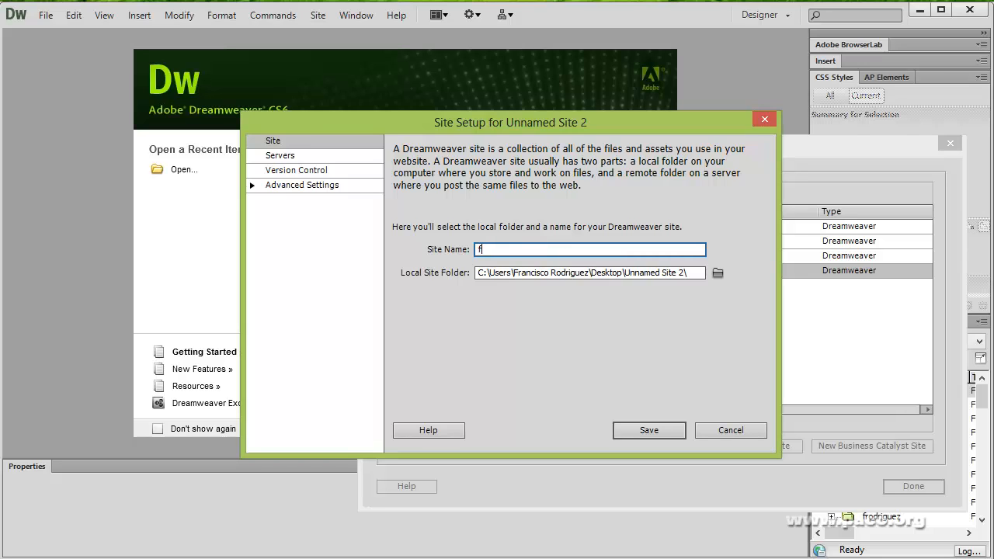
{"action": "left_click", "coordinate": [717, 273]}
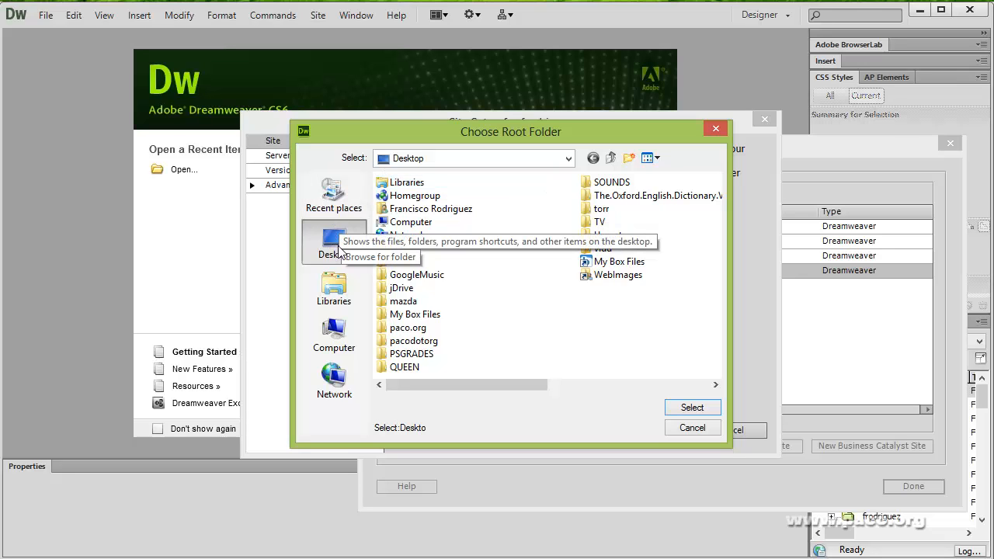
{"action": "left_click_drag", "start_coordinate": [428, 128], "coordinate": [538, 96]}
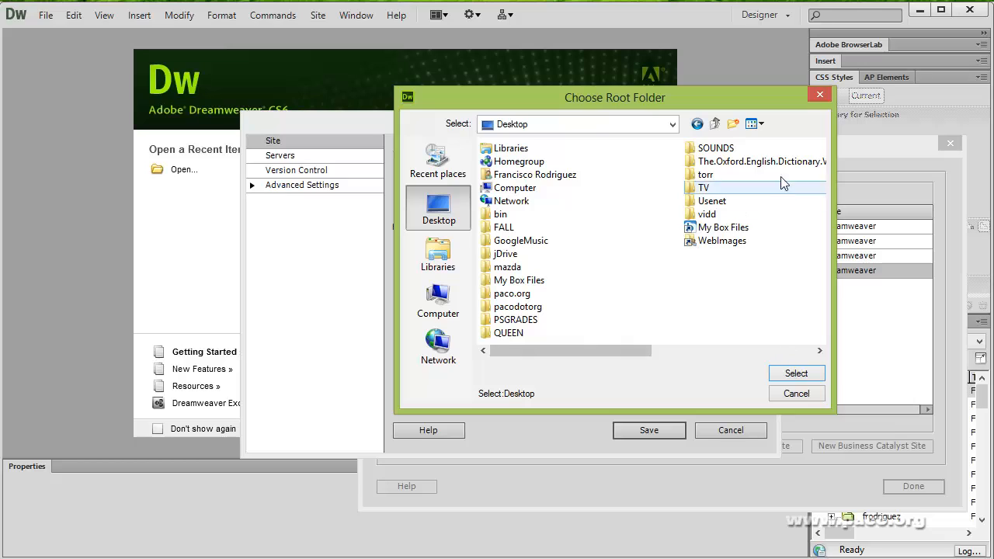
{"action": "left_click", "coordinate": [734, 123]}
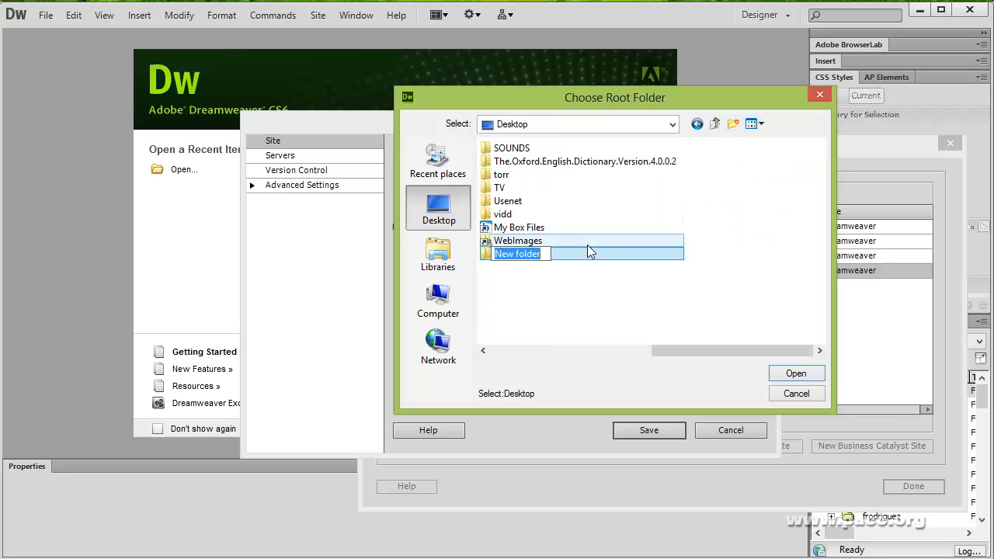
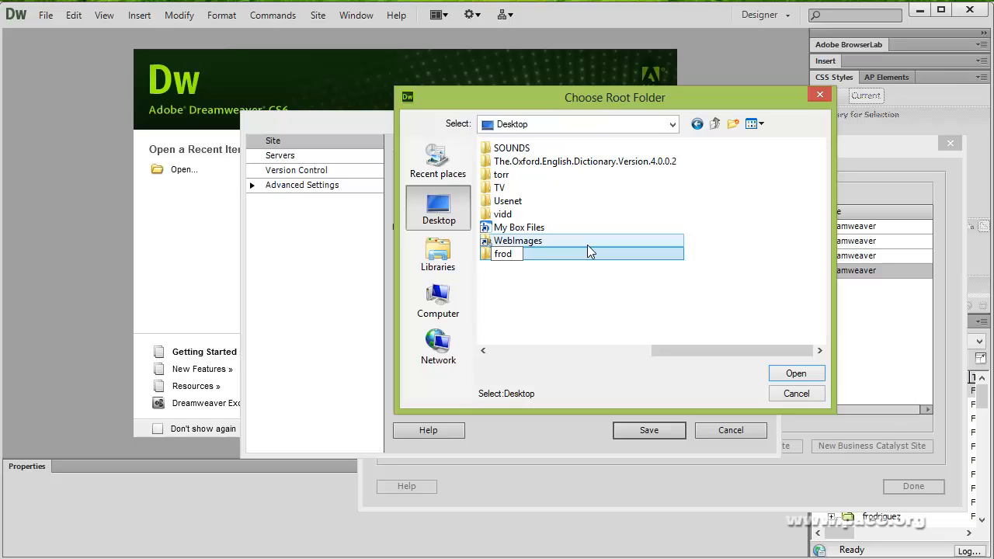
{"action": "key", "text": "Return"}
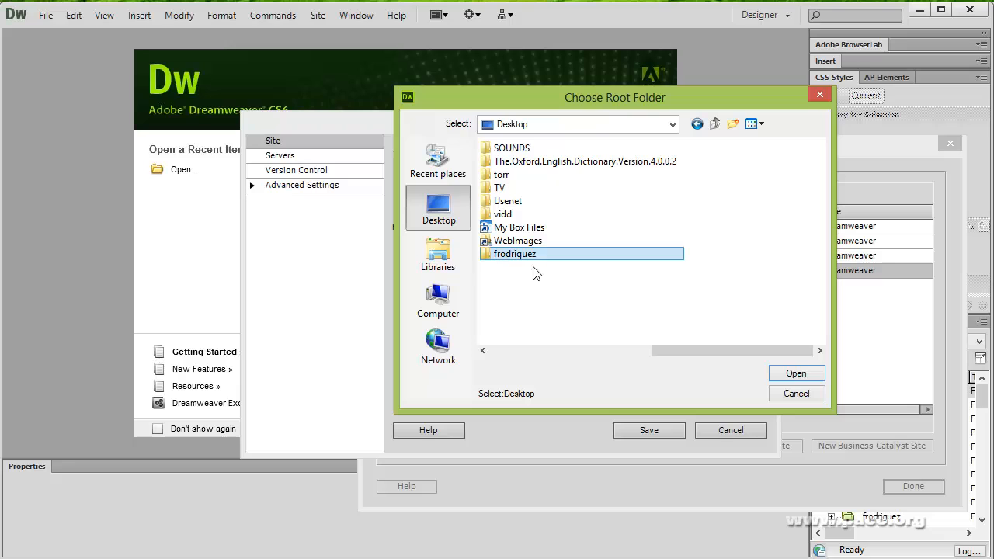
{"action": "left_click", "coordinate": [796, 374]}
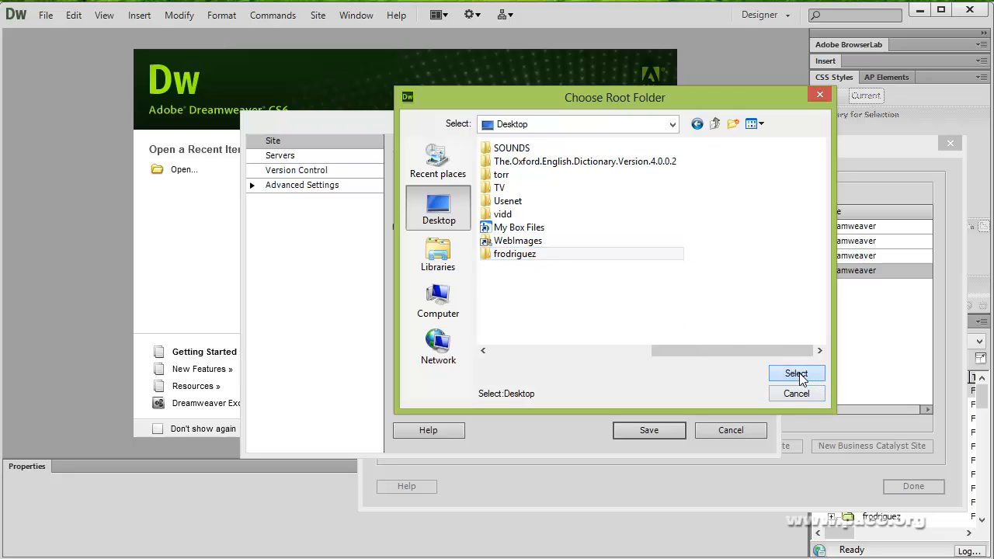
{"action": "left_click", "coordinate": [796, 375]}
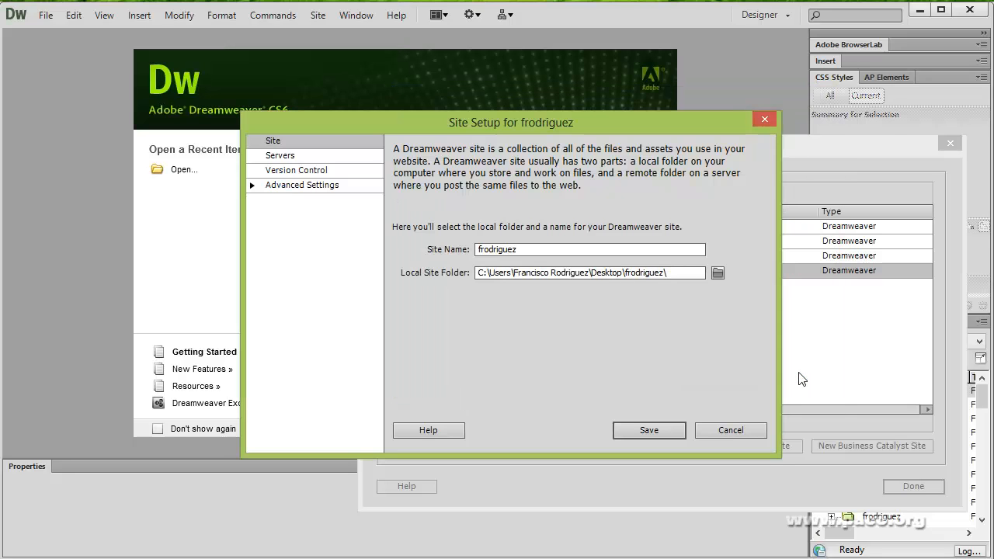
- Add a new remote server entry in the site's Servers category
{"action": "left_click", "coordinate": [280, 158]}
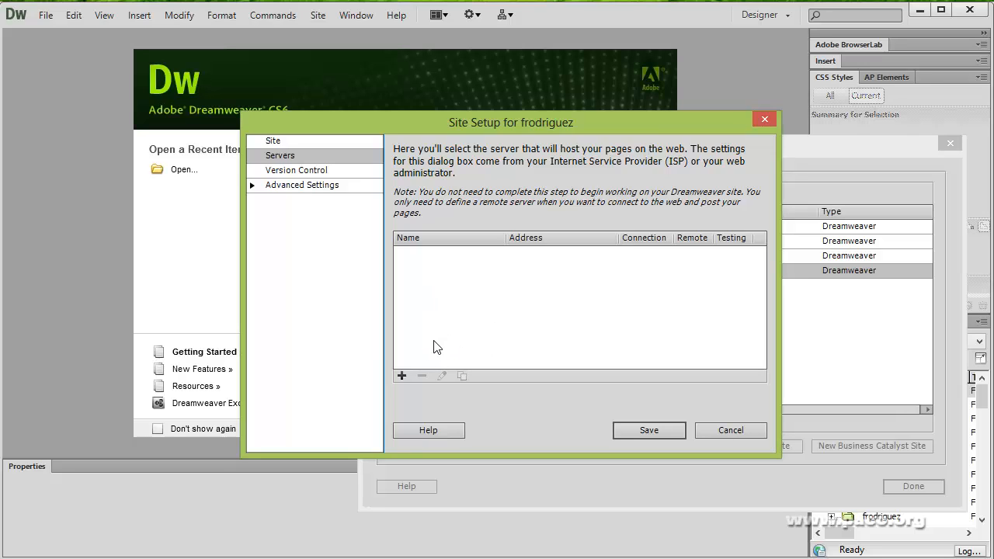
{"action": "left_click", "coordinate": [402, 376]}
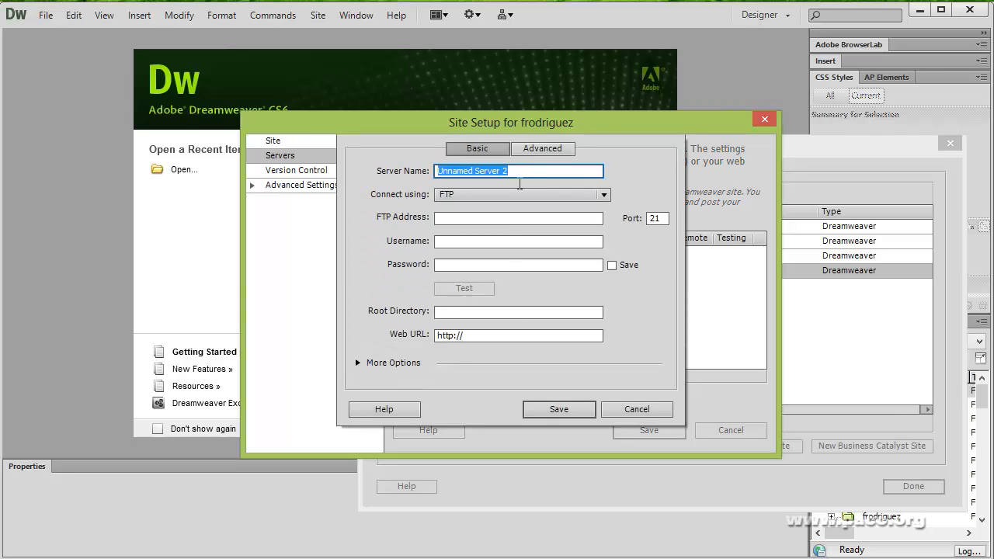
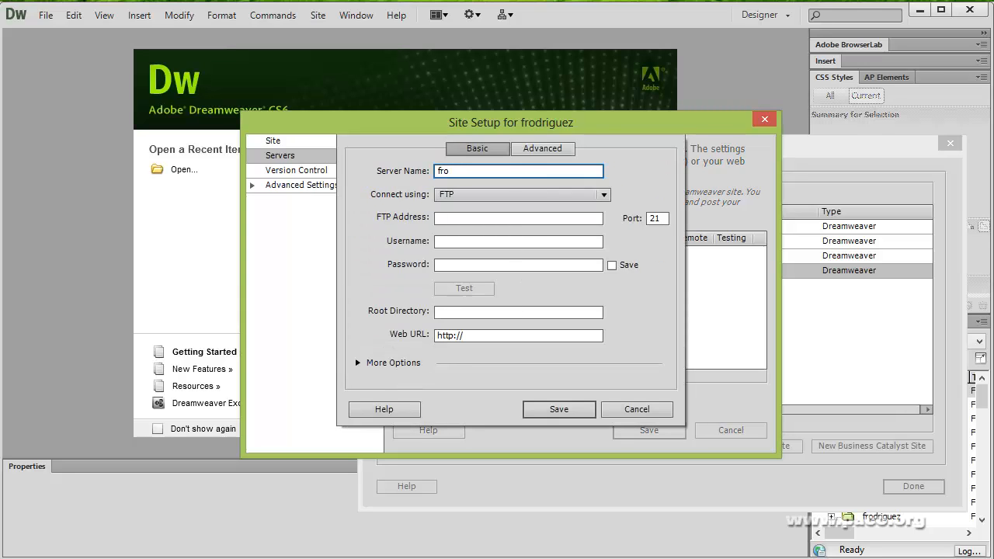
{"action": "left_click", "coordinate": [473, 225]}
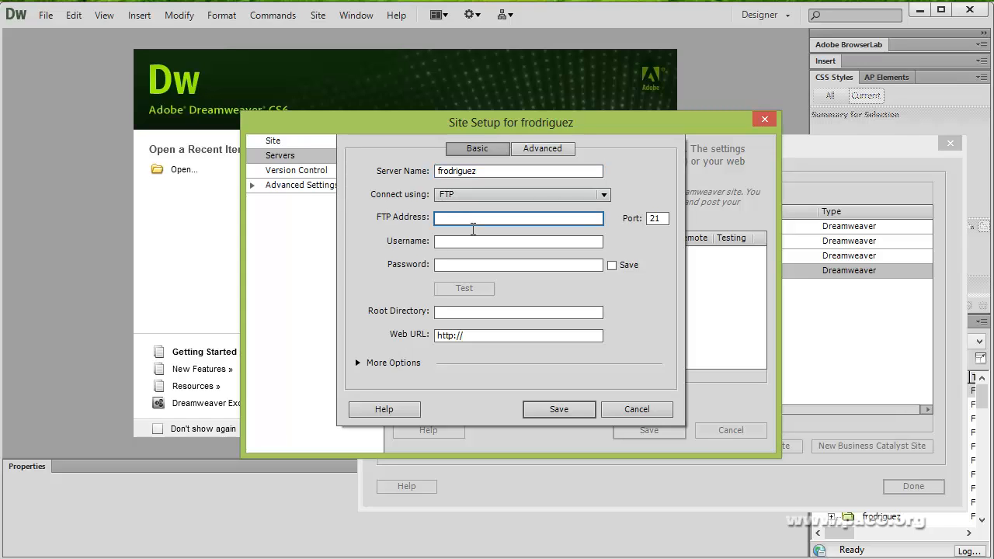
{"action": "type", "text": "www."}
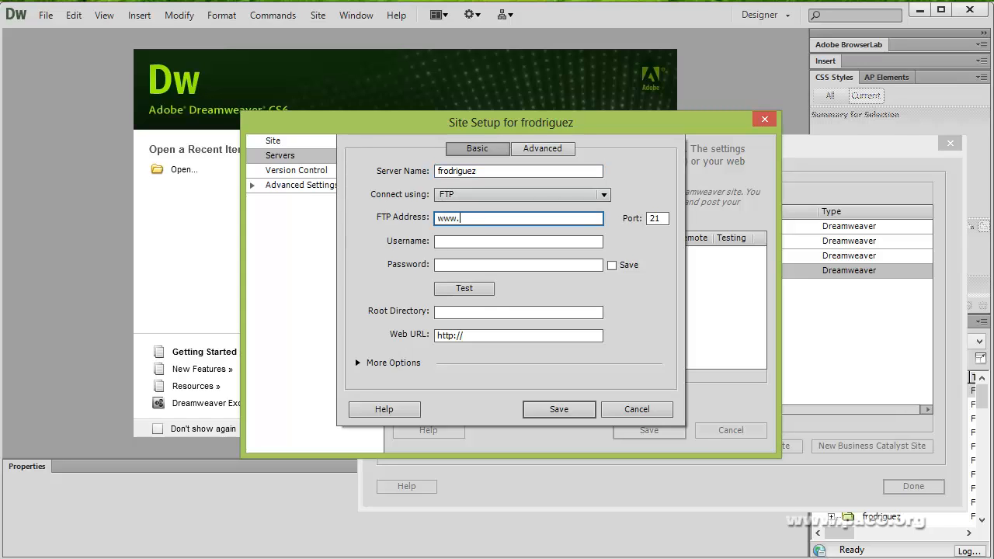
{"action": "type", "text": "paco.org"}
{"action": "left_click", "coordinate": [483, 243]}
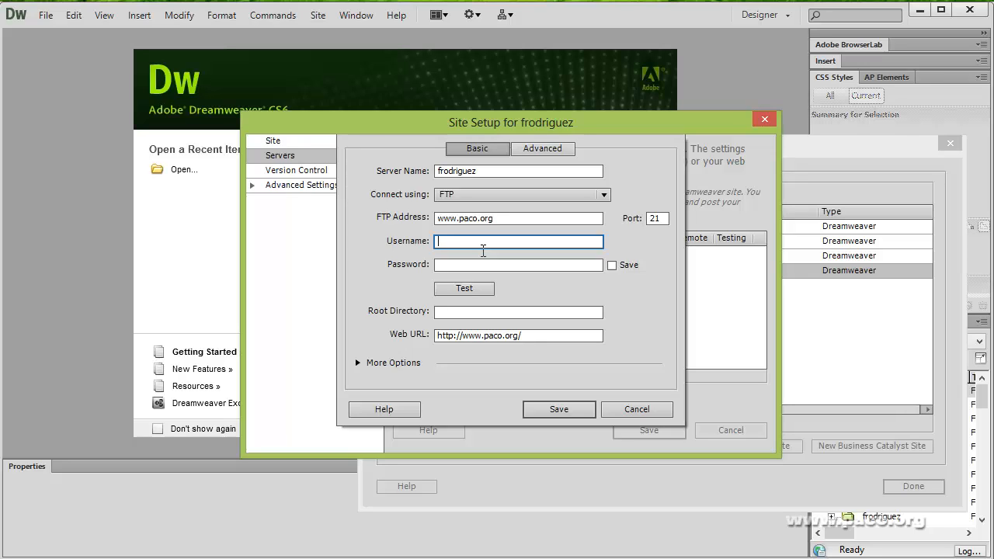
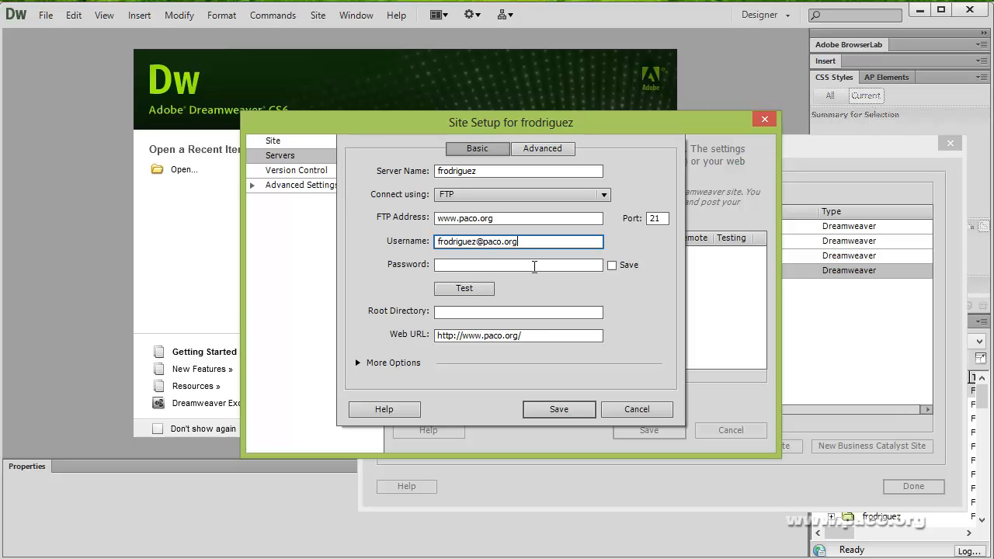
{"action": "left_click", "coordinate": [532, 273]}
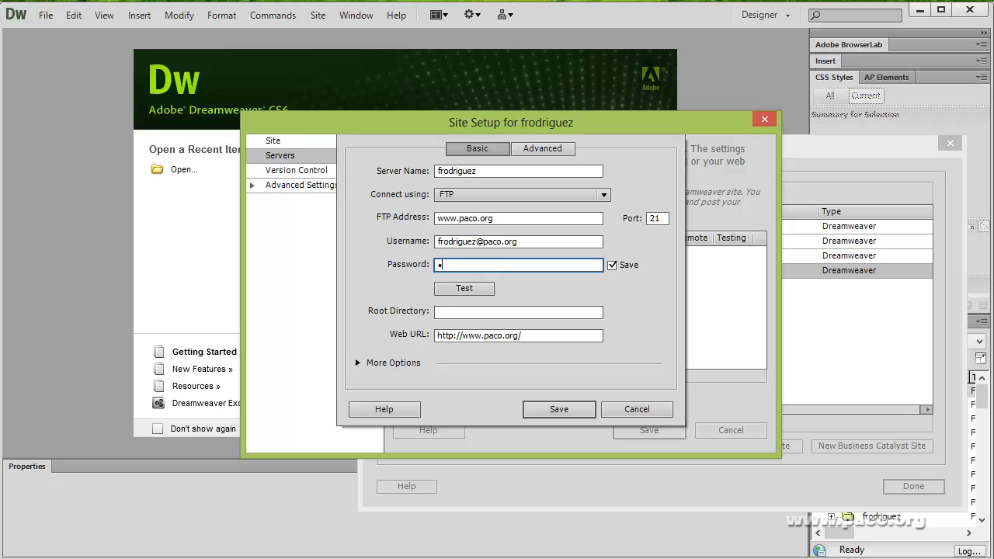
{"action": "type", "text": "•••••••"}
{"action": "left_click", "coordinate": [466, 288]}
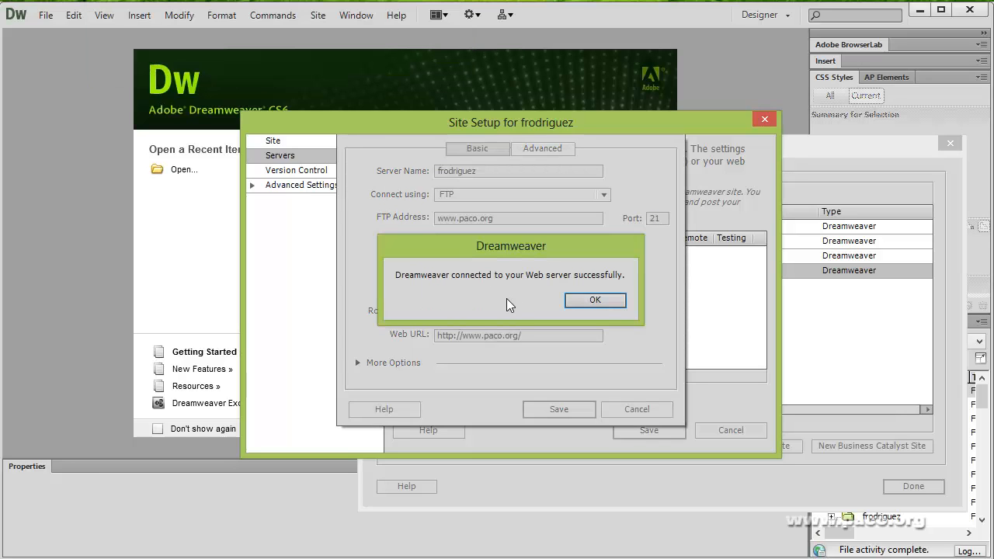
{"action": "left_click", "coordinate": [603, 299]}
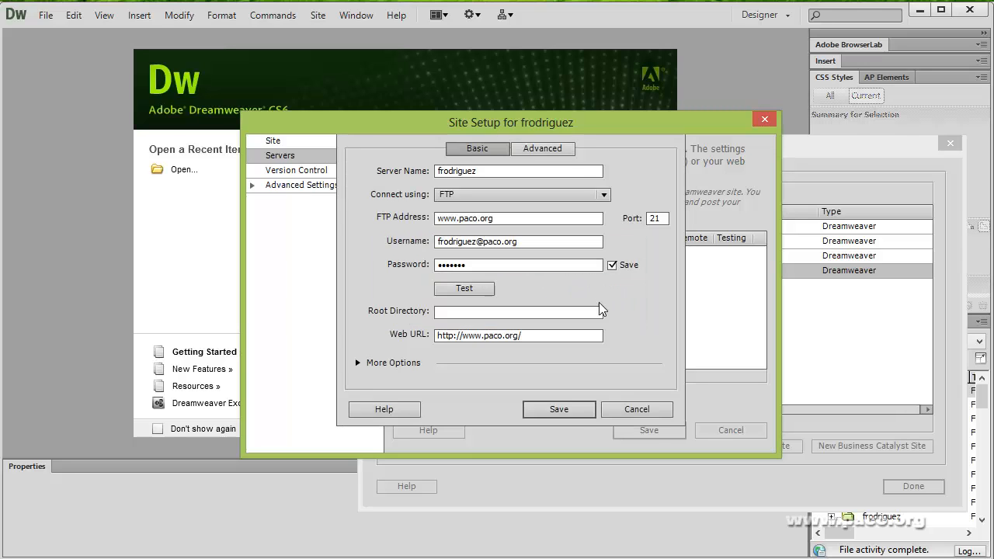
{"action": "left_click", "coordinate": [559, 409]}
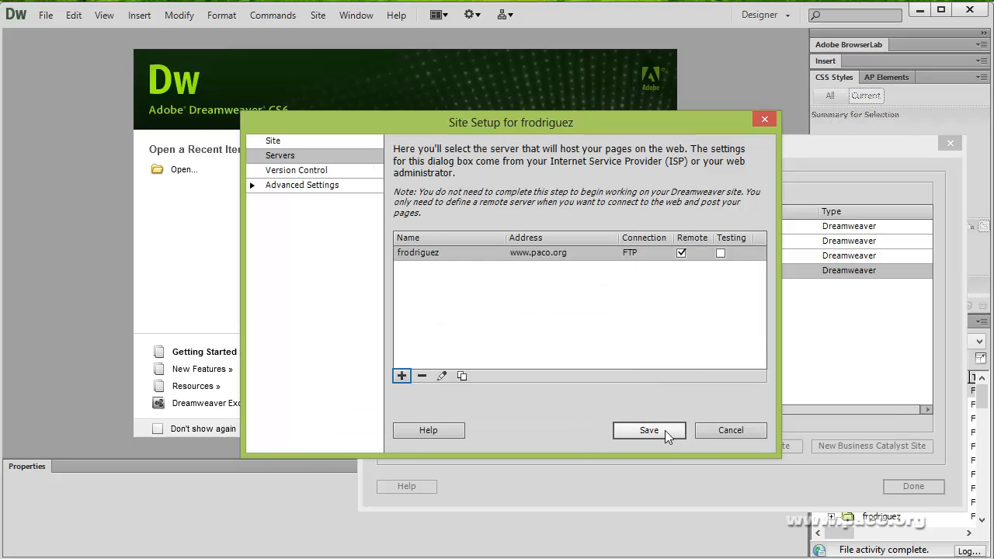
{"action": "left_click", "coordinate": [664, 430]}
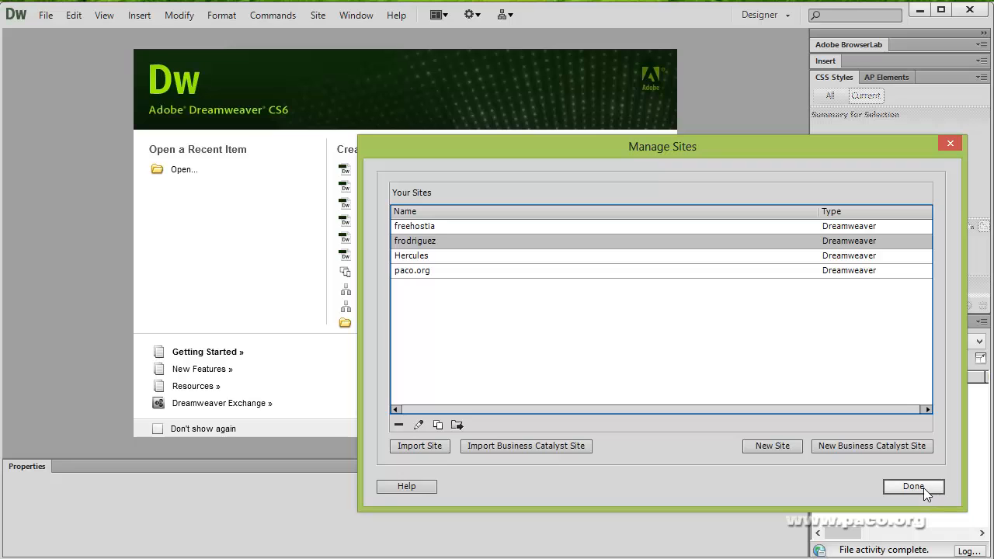
{"action": "left_click", "coordinate": [913, 487]}
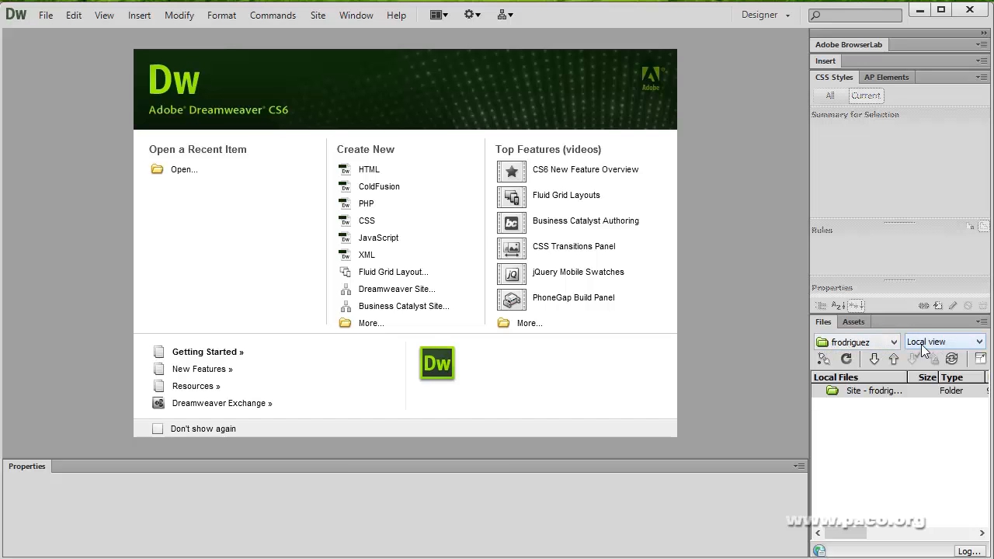
- Switch the Files panel to Remote server view and download the entire site locally
{"action": "left_click", "coordinate": [958, 347]}
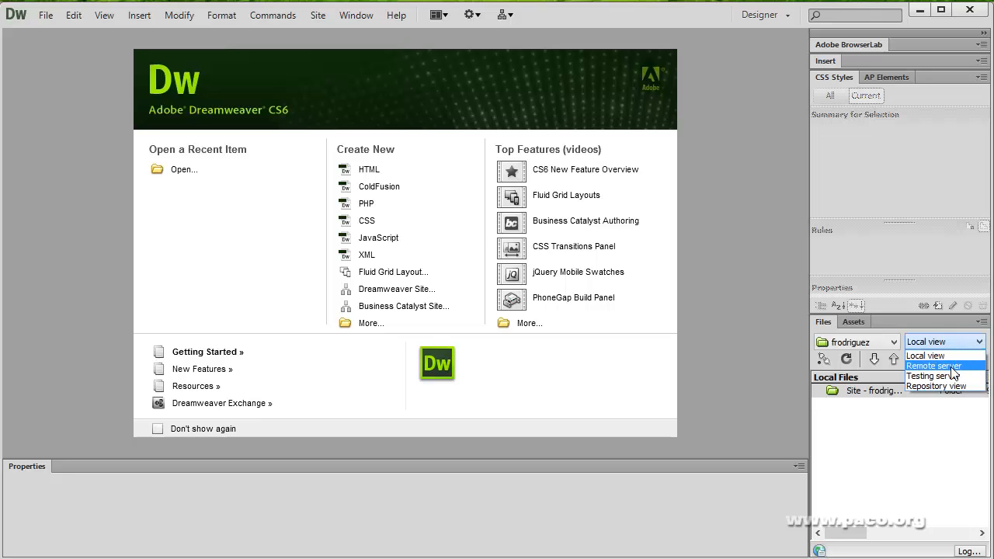
{"action": "left_click", "coordinate": [934, 366]}
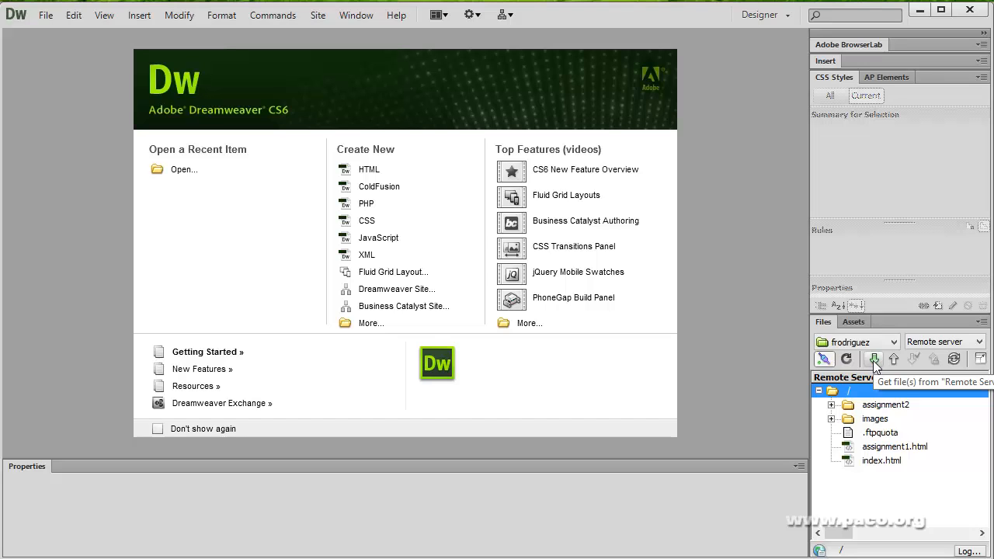
{"action": "left_click", "coordinate": [872, 360]}
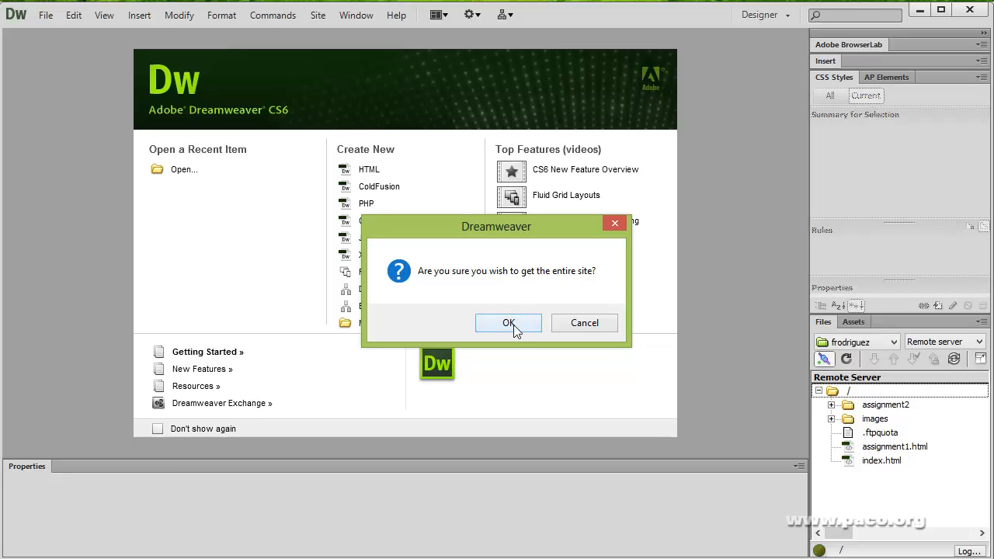
{"action": "left_click", "coordinate": [508, 323]}
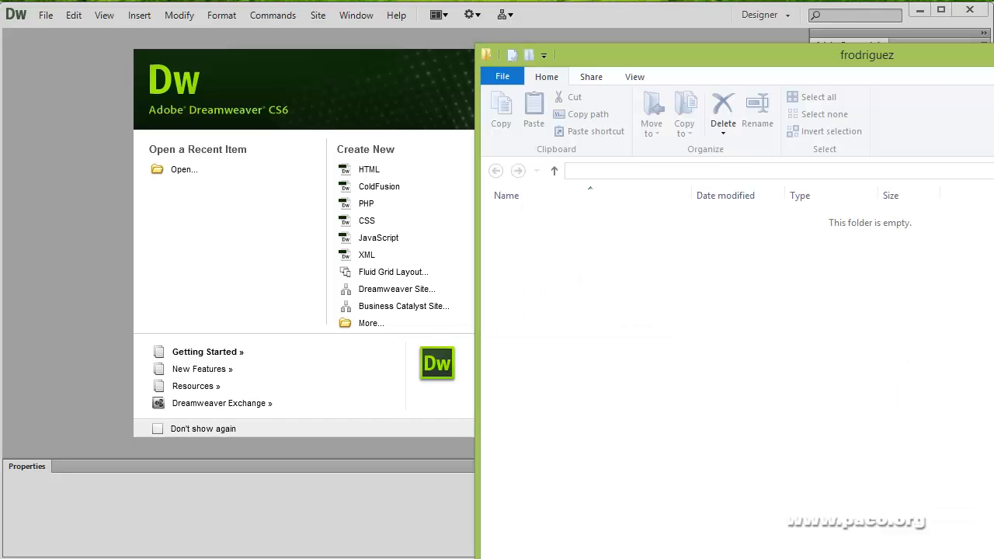
{"action": "left_click_drag", "start_coordinate": [823, 57], "coordinate": [493, 24]}
{"action": "left_click_drag", "start_coordinate": [941, 558], "coordinate": [886, 519]}
{"action": "left_click_drag", "start_coordinate": [658, 26], "coordinate": [659, 39]}
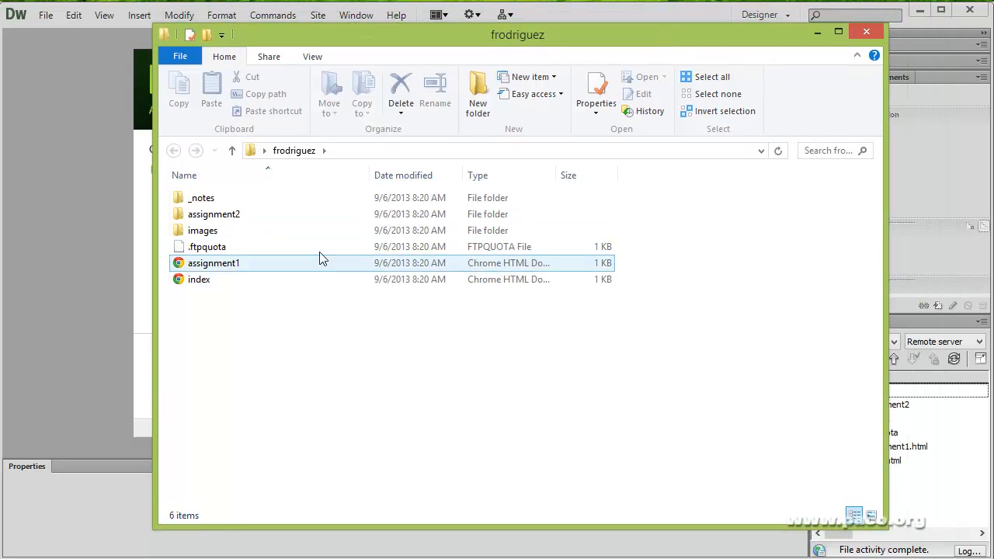
{"action": "left_click", "coordinate": [233, 247]}
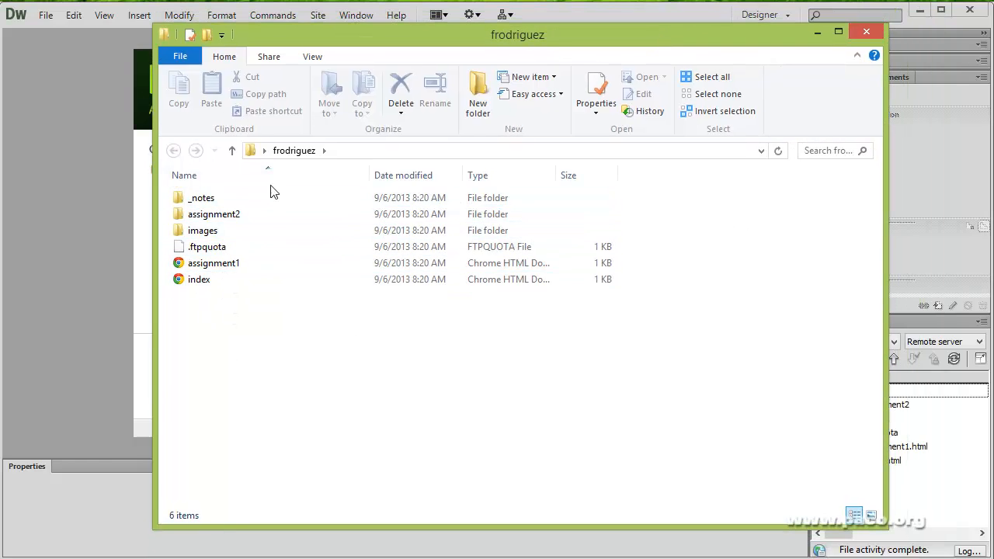
{"action": "left_click", "coordinate": [219, 200]}
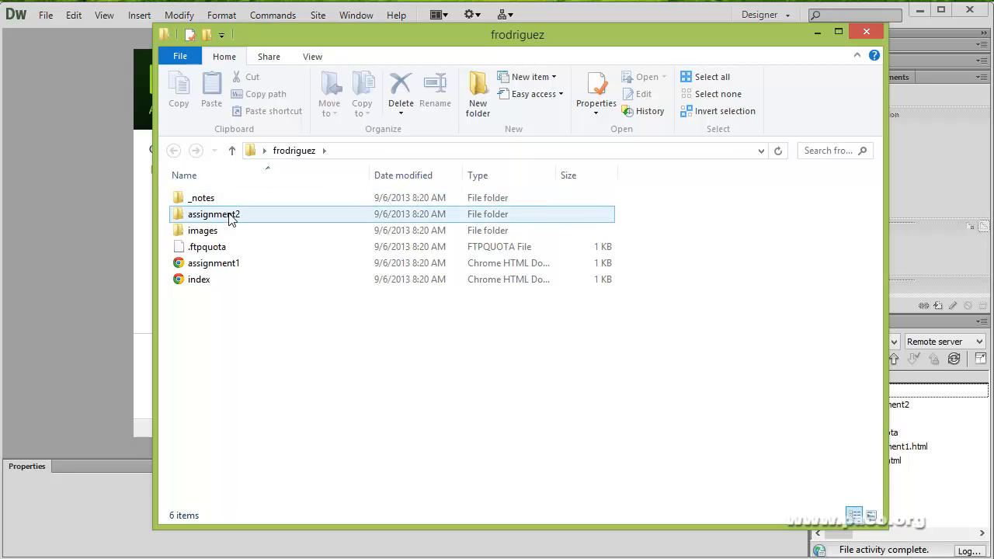
{"action": "left_click", "coordinate": [218, 284]}
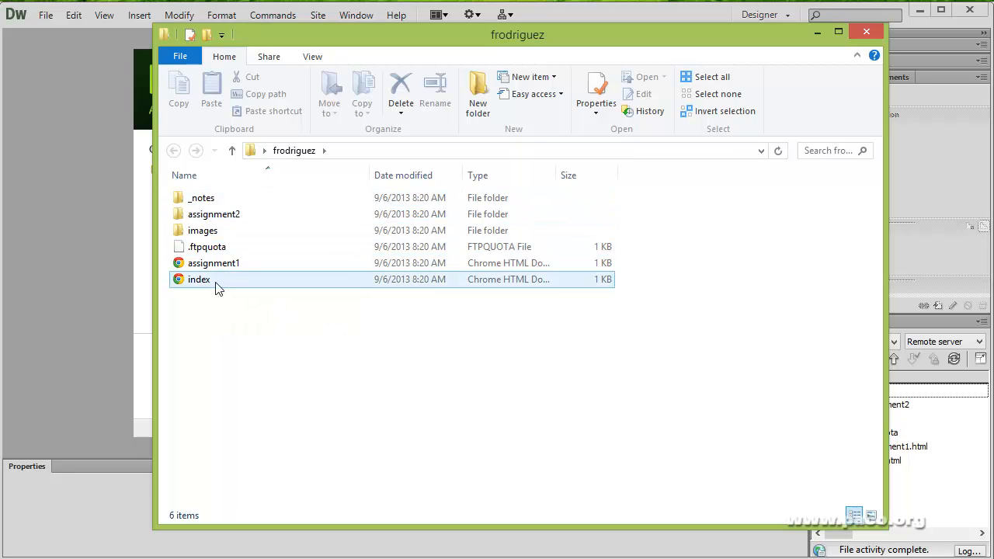
{"action": "left_click", "coordinate": [718, 93]}
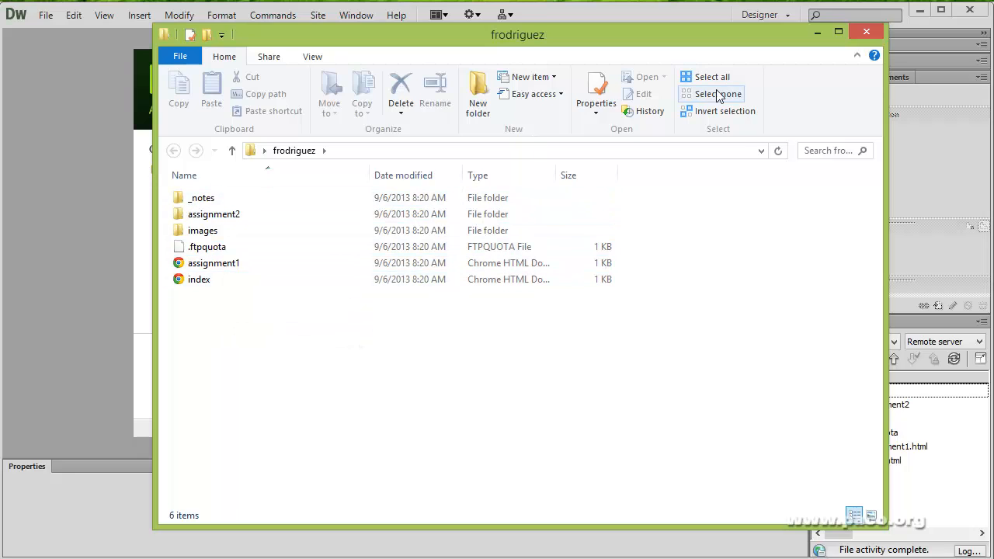
{"action": "left_click", "coordinate": [866, 33]}
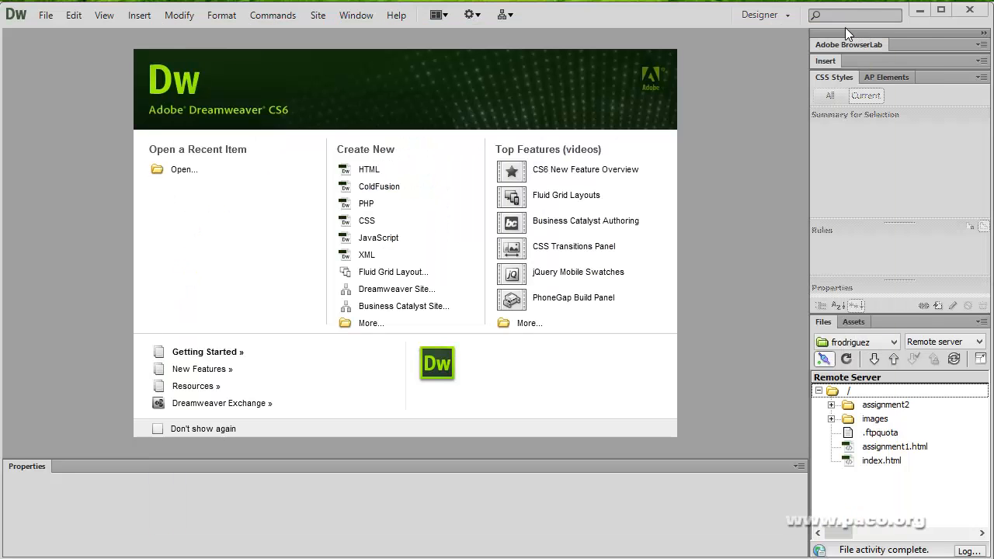